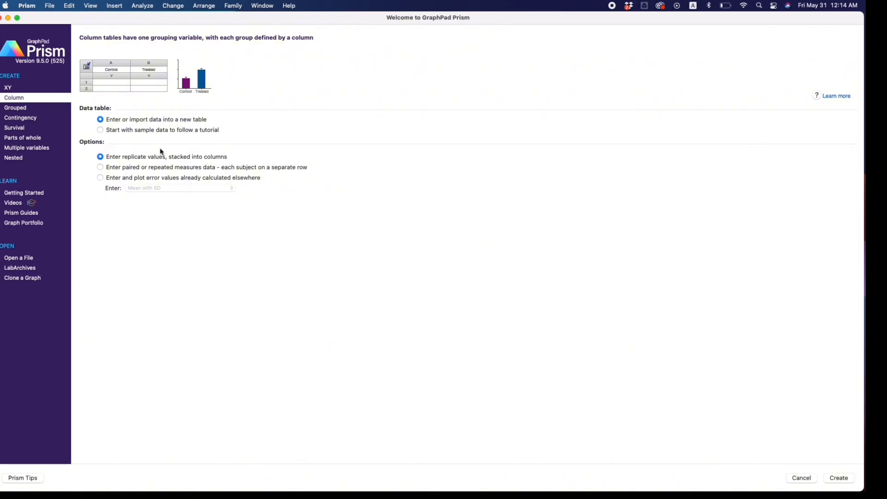
Create a column data table for replicate values stacked into columns and paste in the Control and Treatment data
left_click(101, 156)
left_click(846, 480)
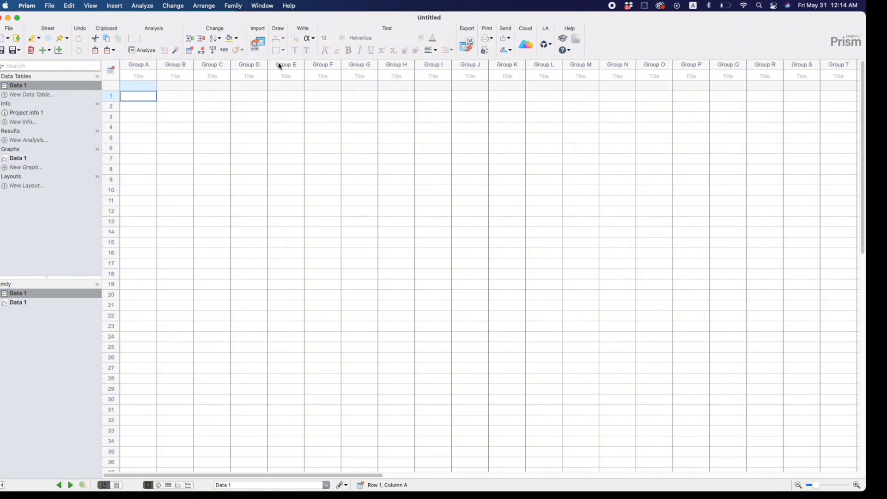
left_click(147, 76)
key("super+v")
left_click(217, 183)
left_click(246, 117)
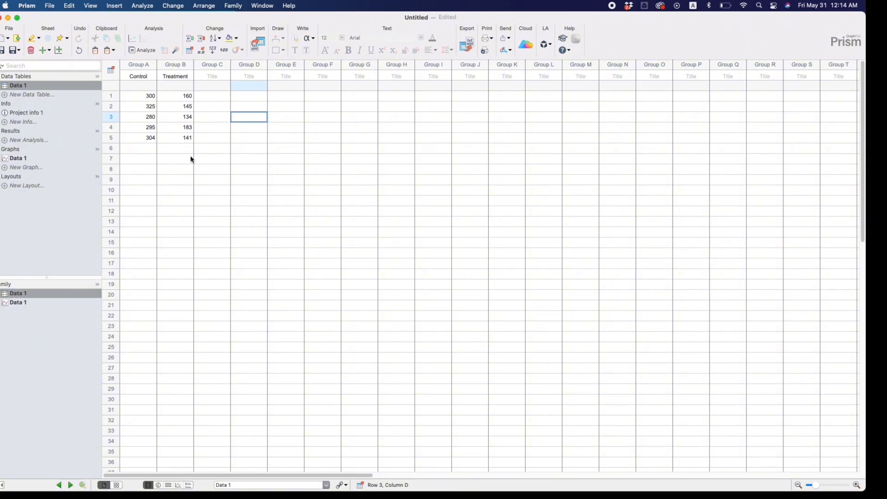
Start a t tests (and nonparametric tests) analysis on the Control and Treatment data sets
left_click(143, 51)
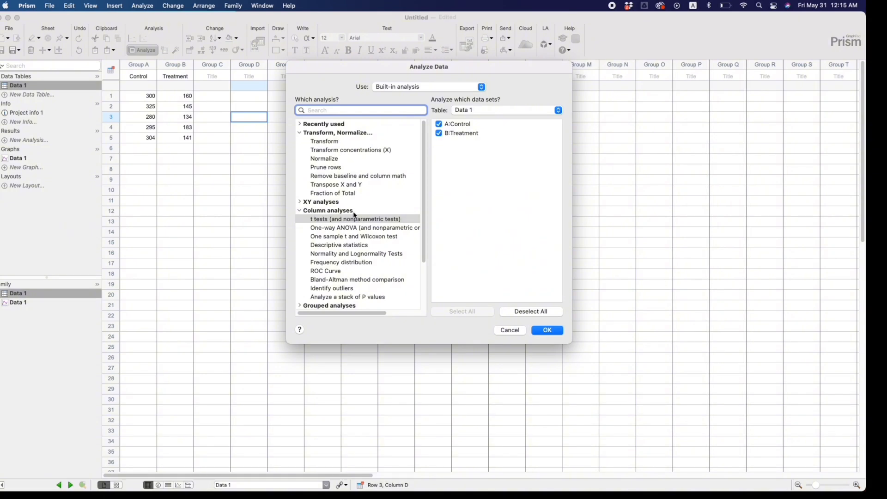
left_click(323, 220)
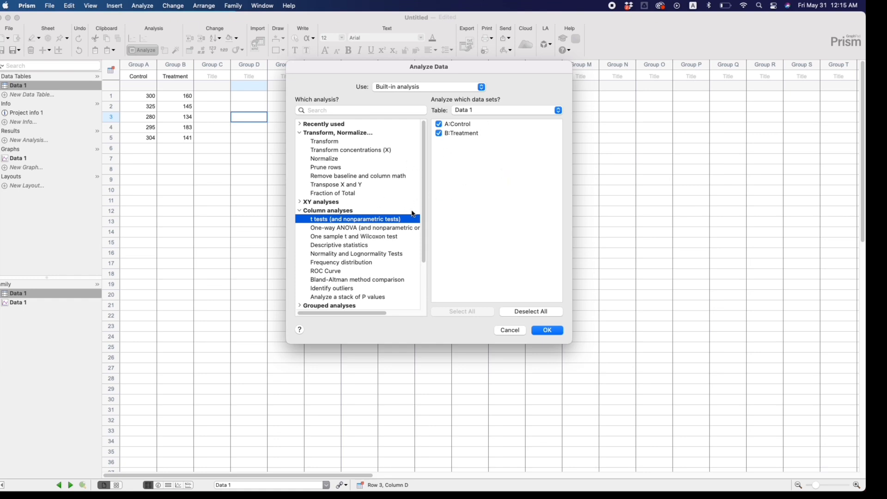
left_click(439, 124)
left_click(439, 134)
left_click(440, 124)
left_click(439, 133)
left_click(547, 331)
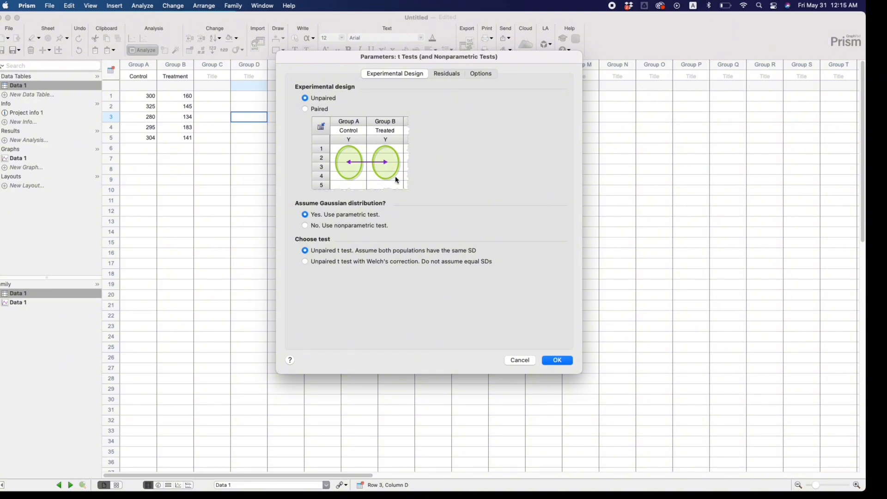
Run the t test with an unpaired experimental design and include descriptive statistics for each dataset
left_click(308, 110)
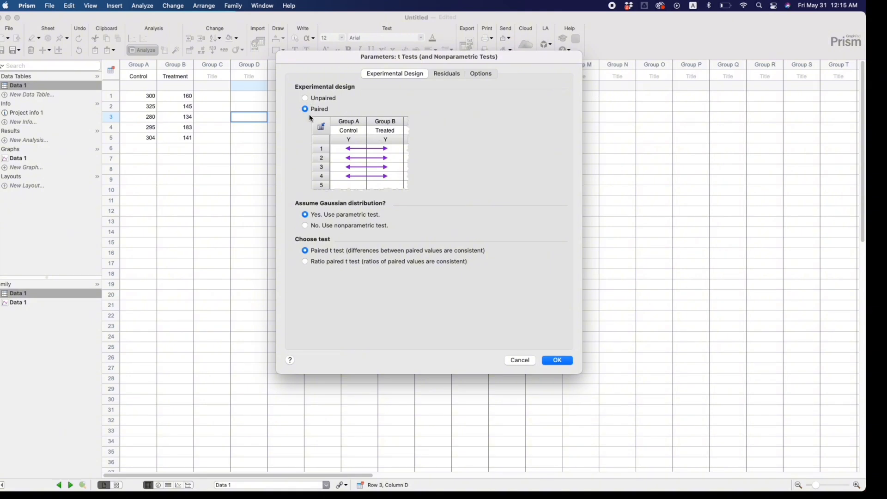
left_click(306, 98)
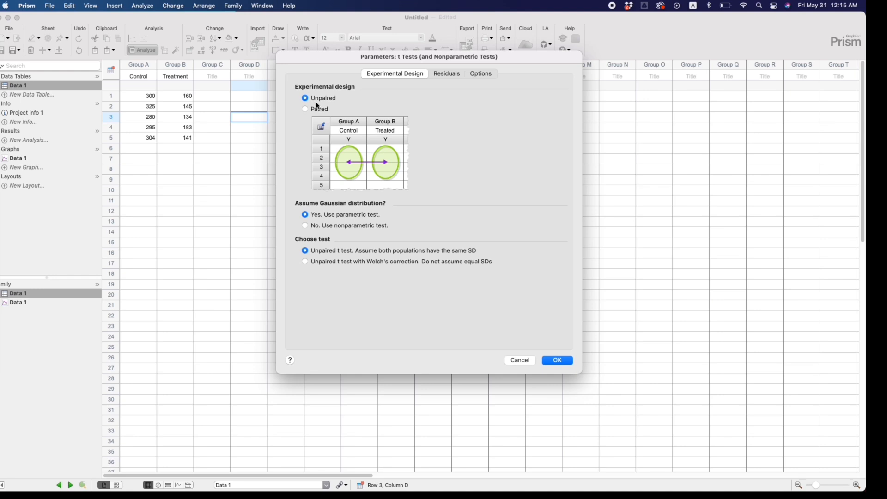
left_click(479, 77)
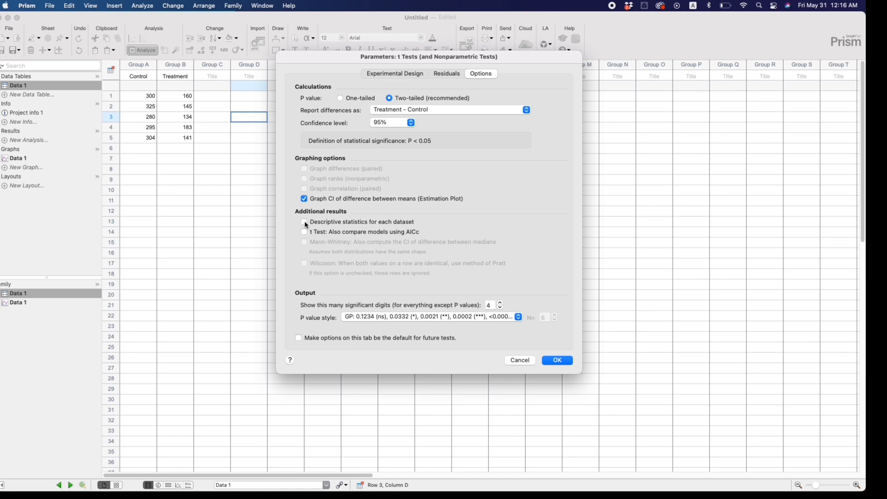
left_click(558, 361)
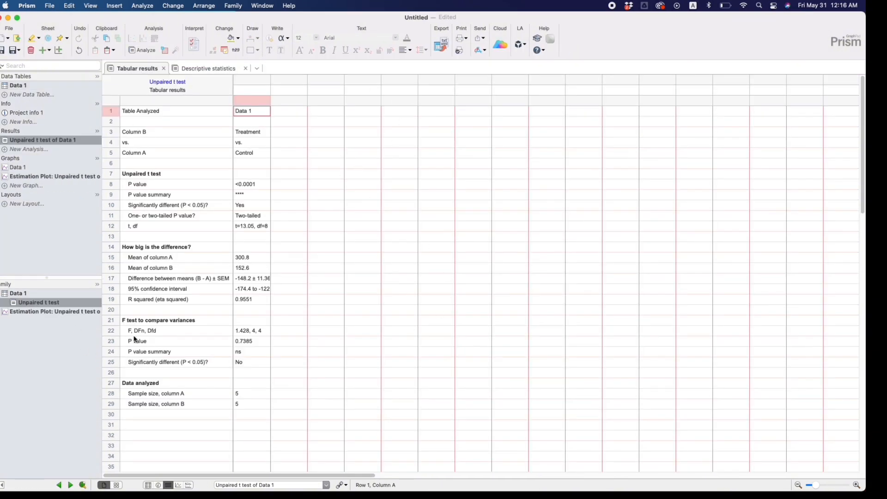
Review the unpaired t test's tabular results against the Data 1 table, checking the P value and significance rows
left_click(112, 111)
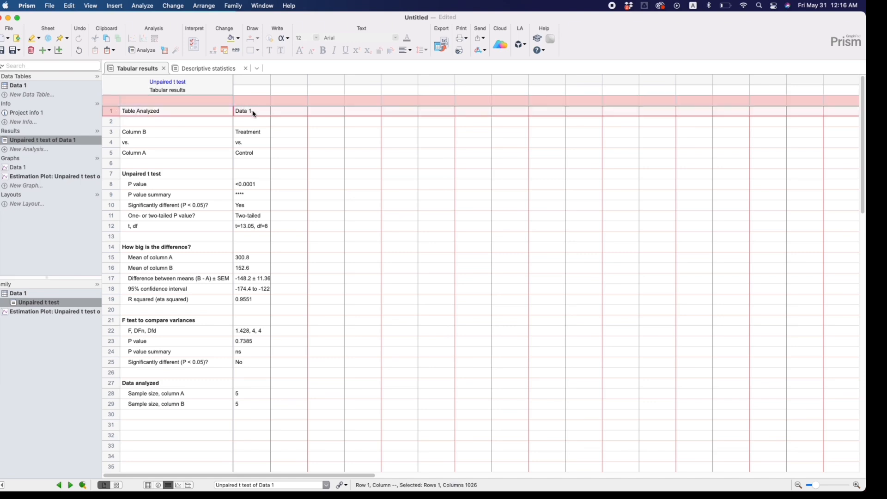
left_click(31, 87)
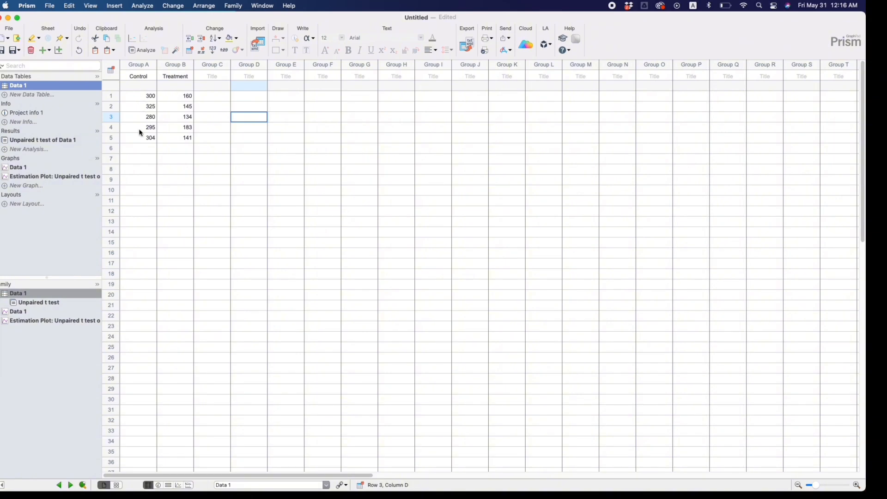
left_click(34, 141)
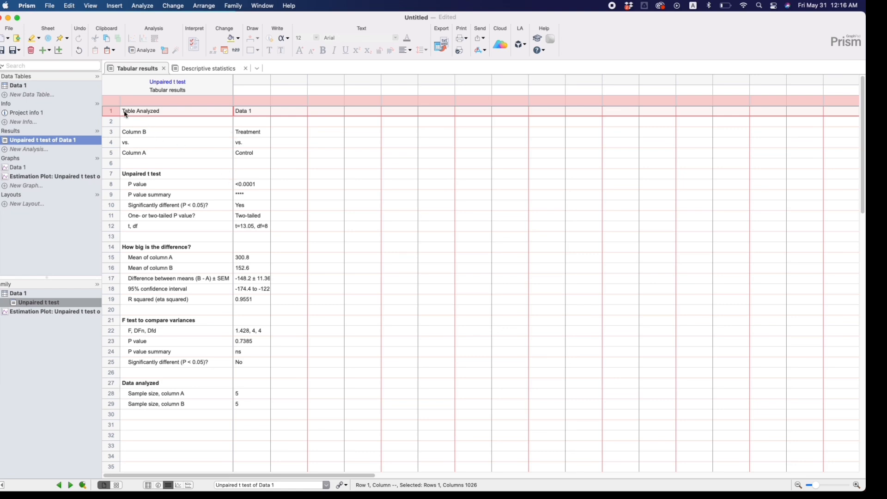
left_click(133, 176)
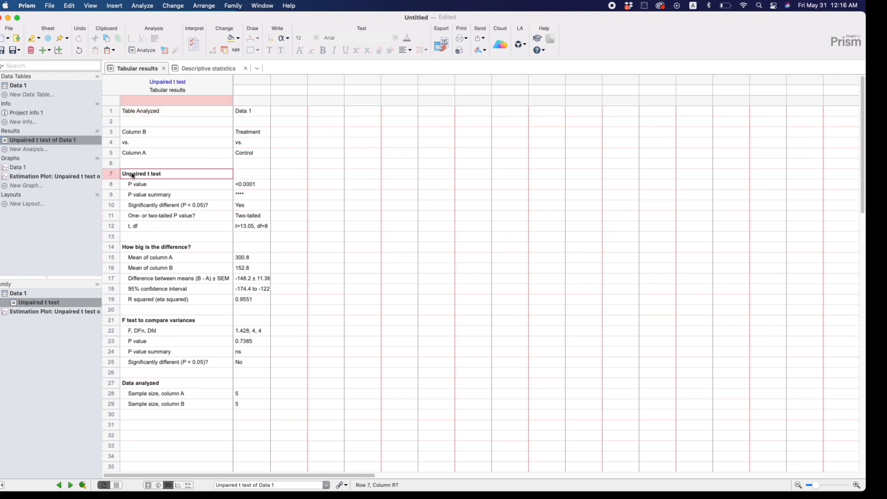
left_click(113, 189)
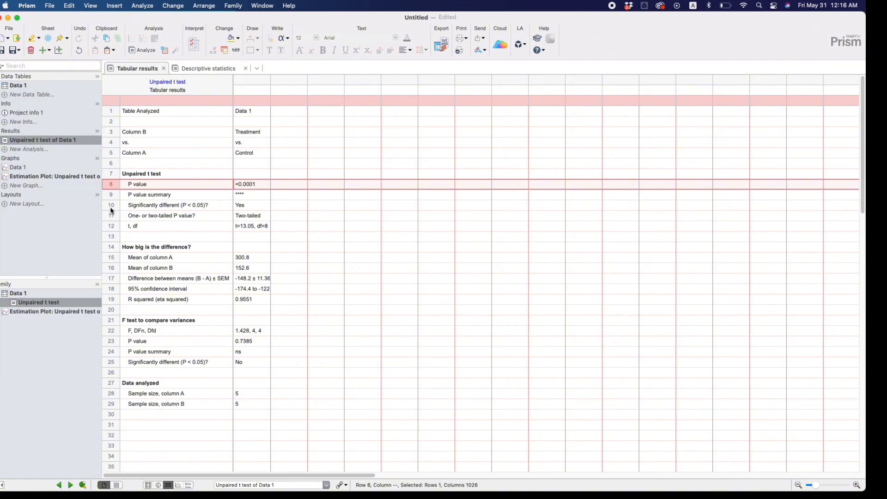
left_click(108, 207)
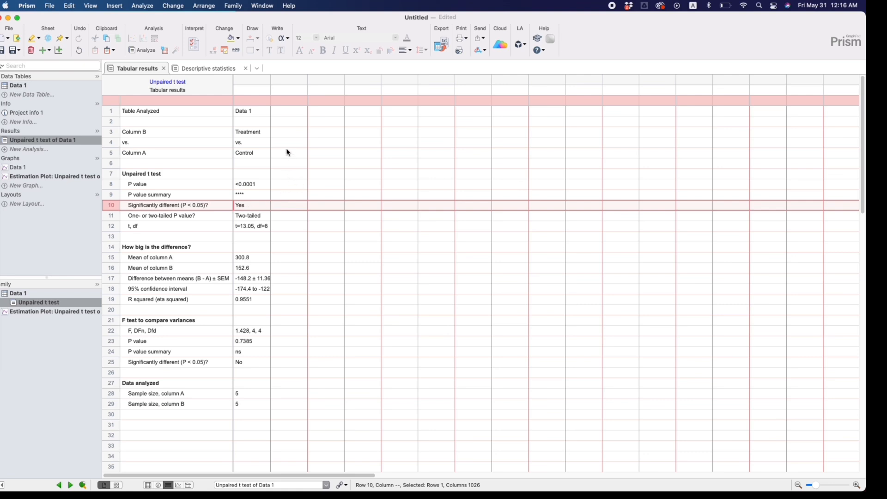
Examine the mean, standard deviation and standard error rows in the t test's descriptive statistics
left_click(221, 69)
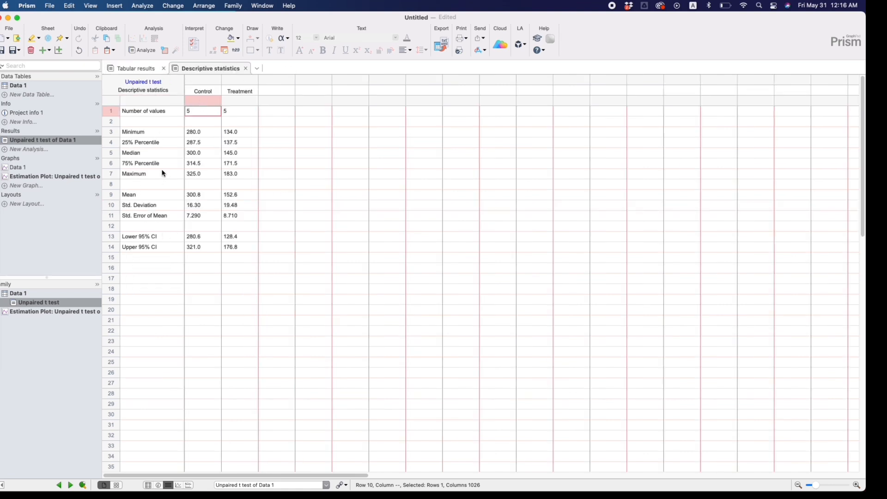
left_click(112, 196)
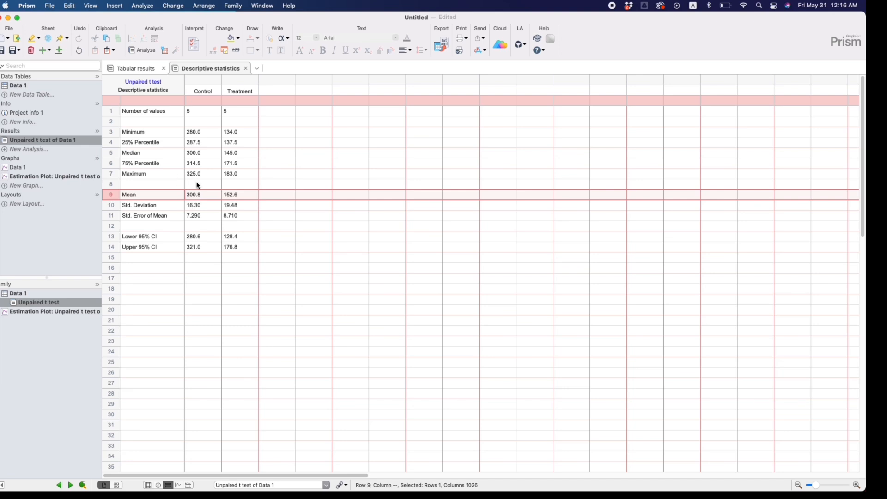
left_click(114, 205)
left_click(113, 217)
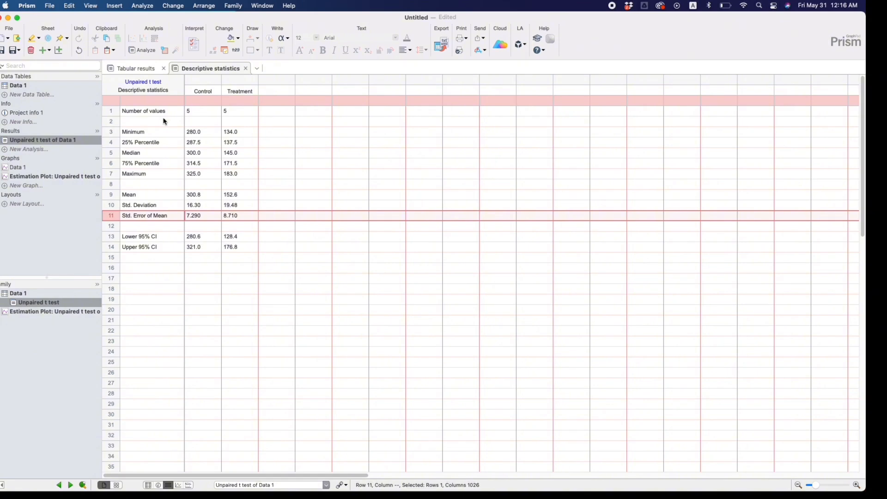
Delete the Estimation Plot graph sheet of the unpaired t test
left_click(12, 178)
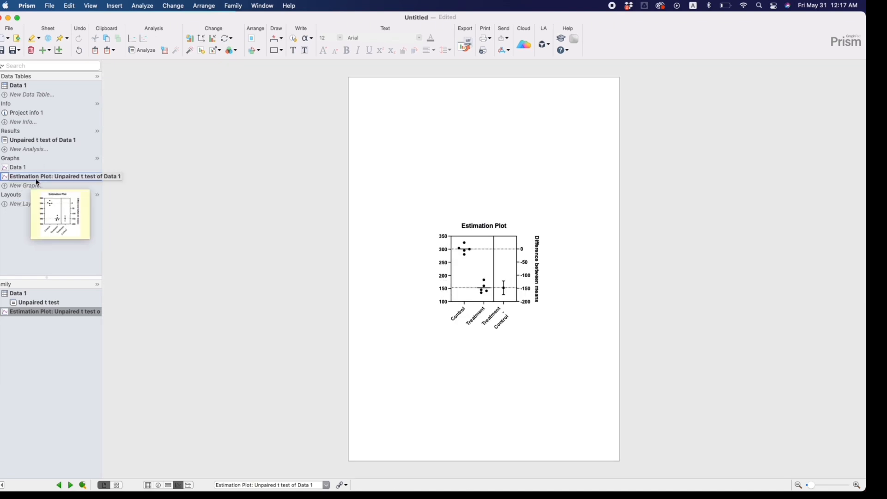
right_click(42, 178)
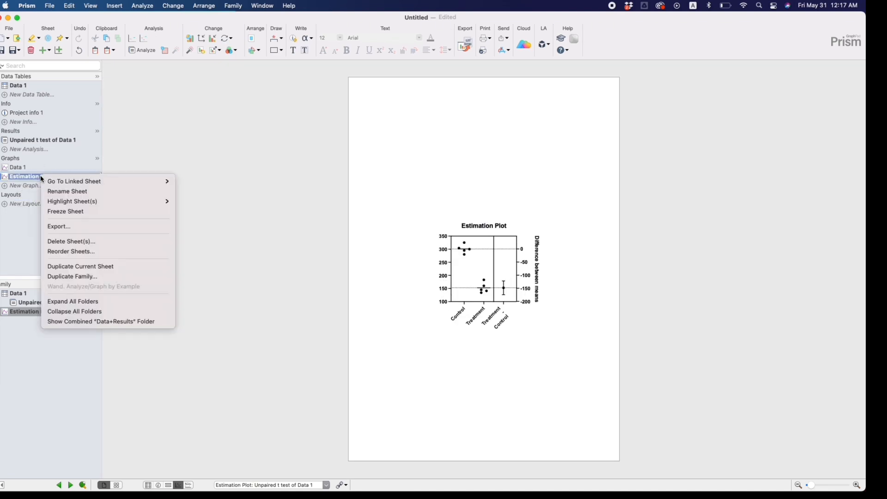
left_click(65, 244)
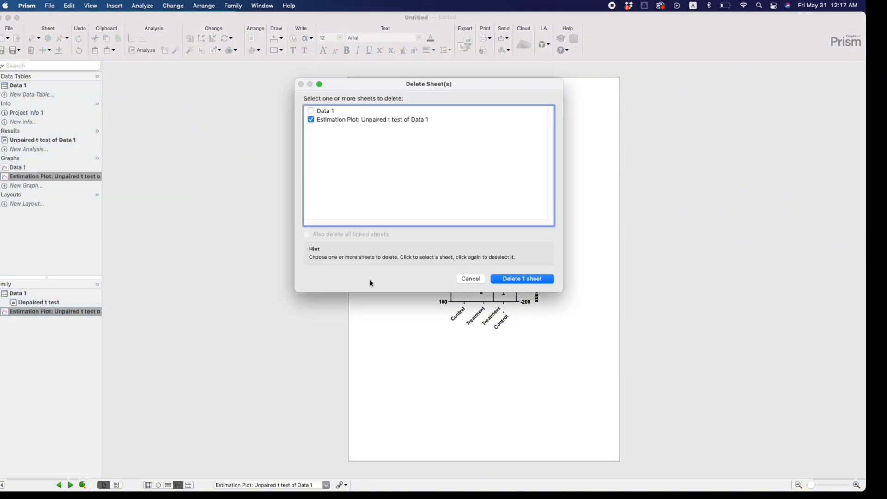
left_click(524, 279)
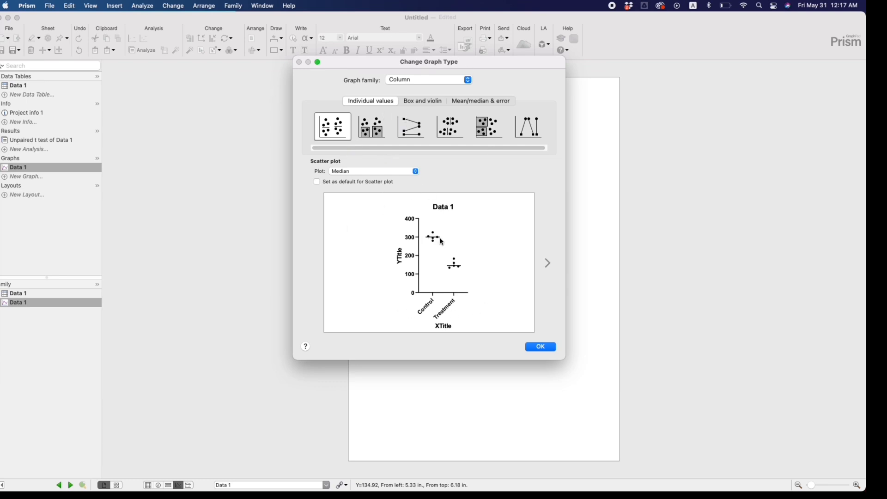
Set the Data 1 graph type to a vertical scatter plot with bar, plotting Mean with SD
left_click(375, 134)
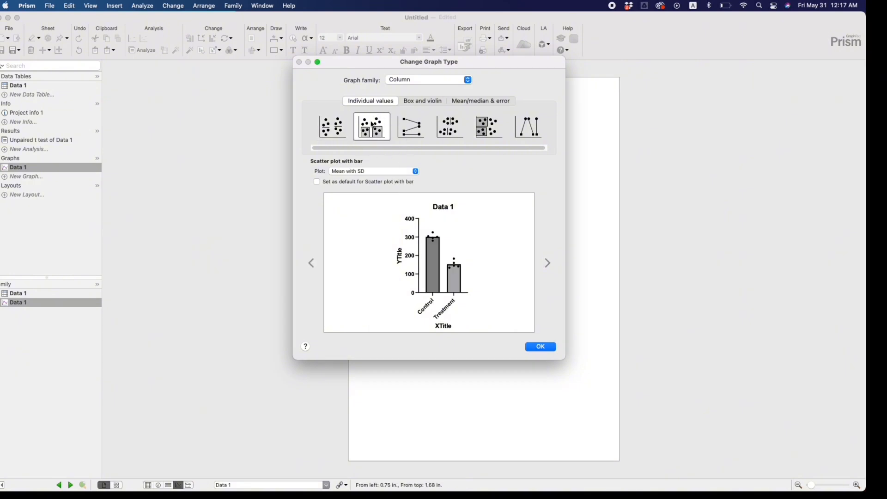
left_click(481, 126)
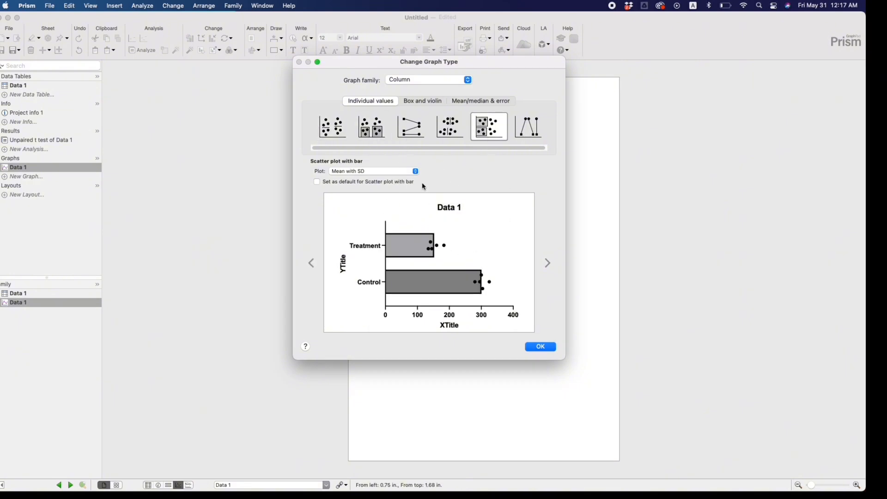
left_click(378, 128)
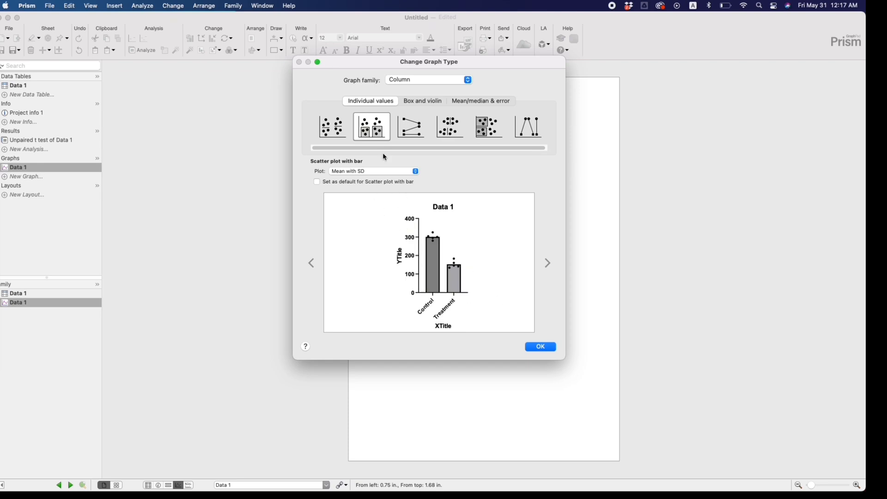
left_click(536, 350)
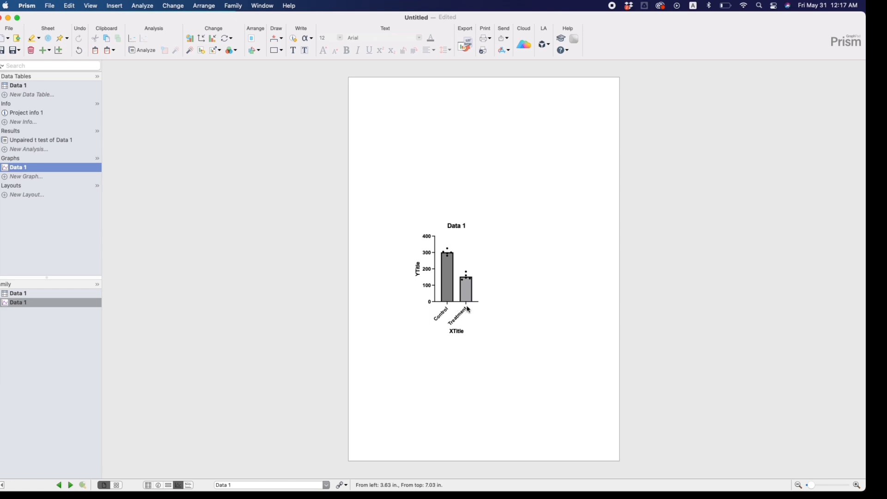
Remove the graph's X-axis title and set the Y-axis title to "Blood glucose (mg/dL)"
left_click(458, 332)
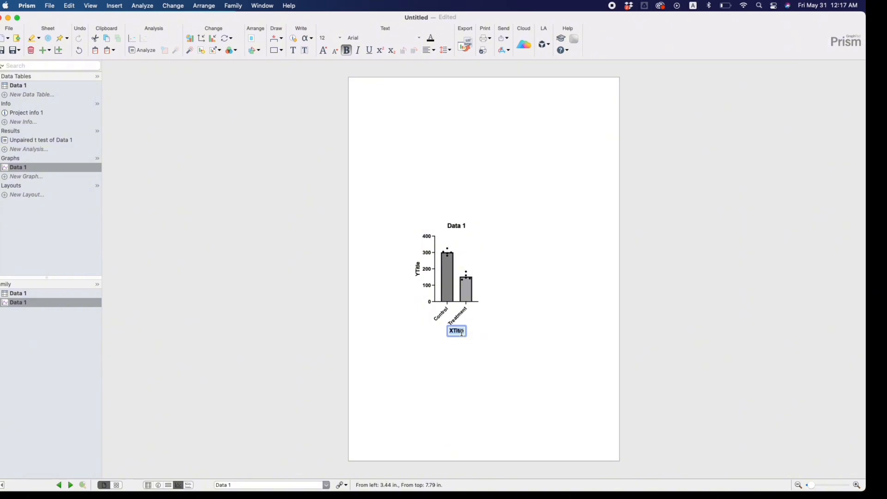
key("BackSpace")
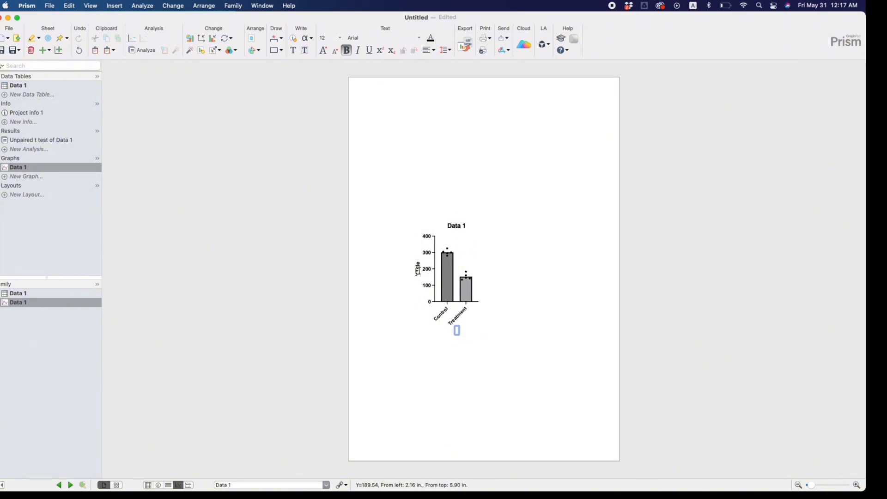
double_click(418, 270)
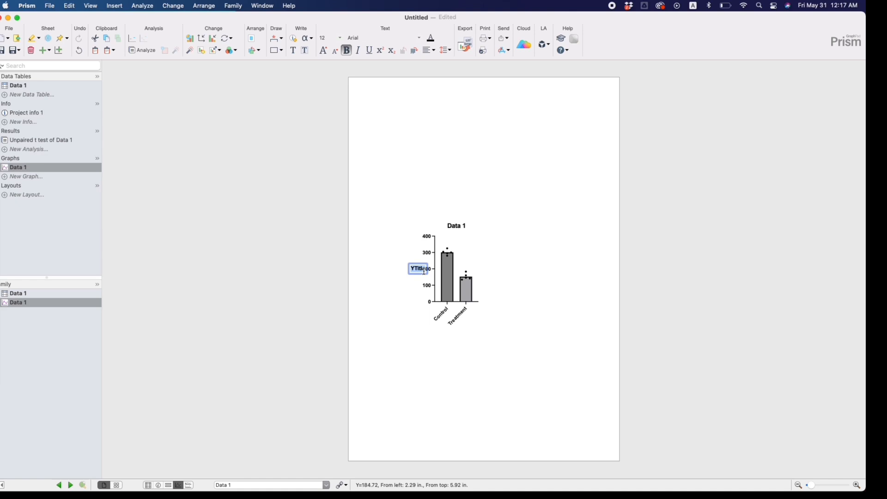
type("Bloo")
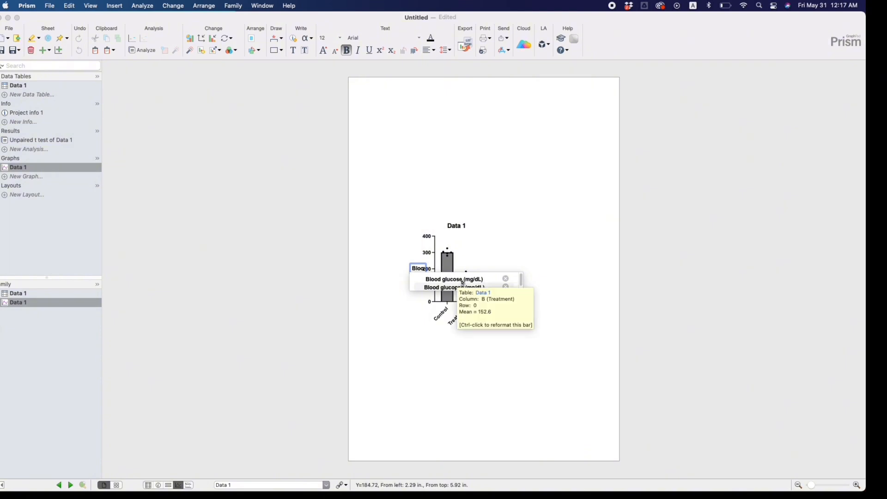
left_click(468, 279)
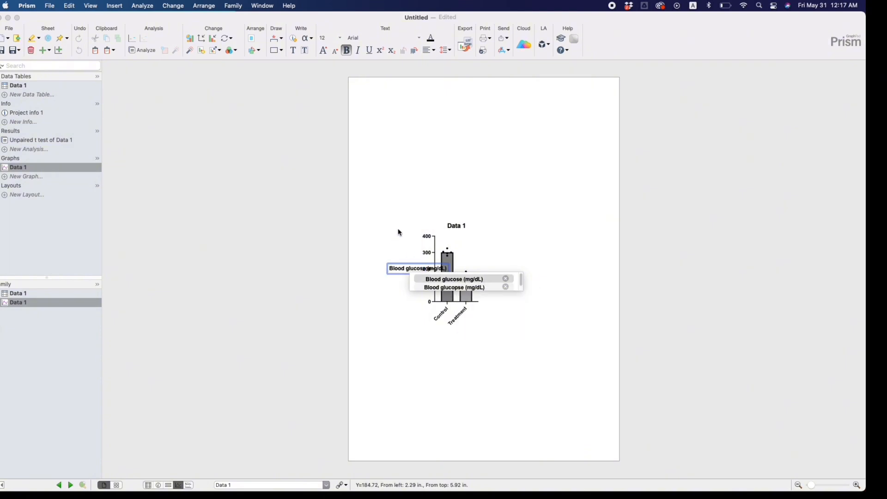
left_click(401, 234)
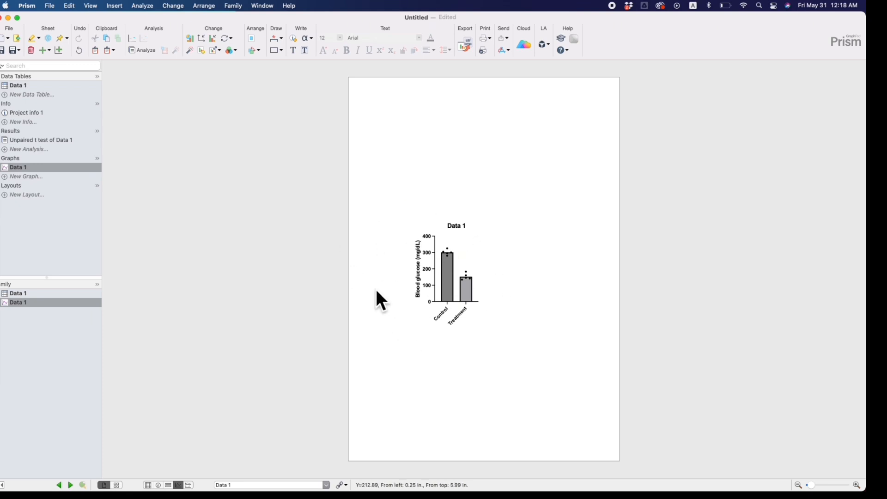
Remove the "Data 1" title from above the bar graph
double_click(463, 227)
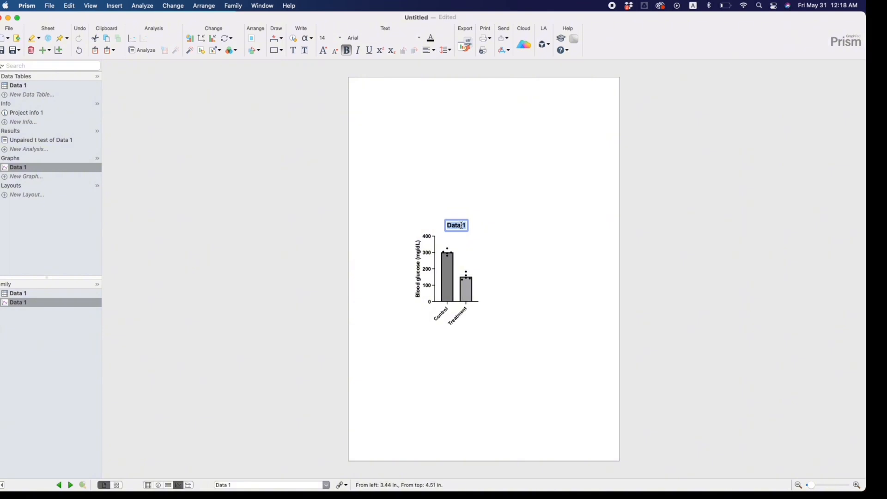
left_click(463, 226)
double_click(464, 226)
key("BackSpace")
Lengthen the graph's X axis moderately to widen the Control and Treatment bars
left_click(480, 302)
left_click_drag(481, 302, 501, 302)
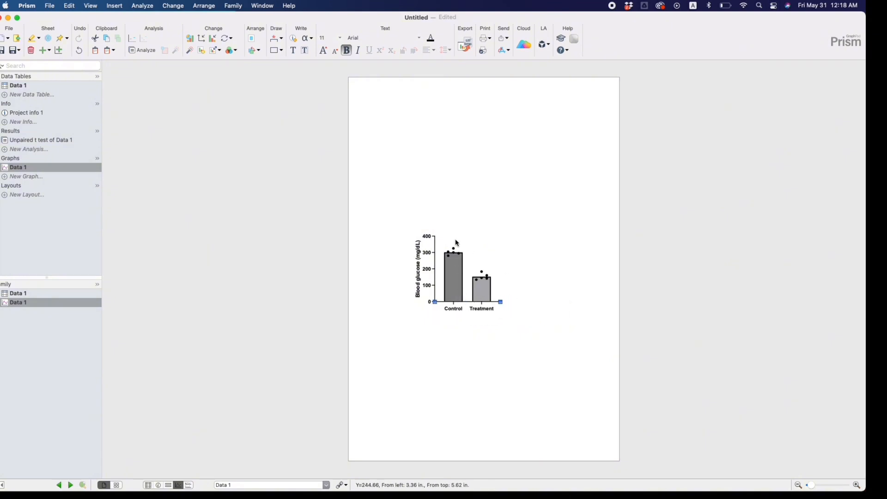
mouse_move(501, 302)
left_mouse_down()
mouse_move(517, 302)
mouse_move(495, 302)
left_mouse_up()
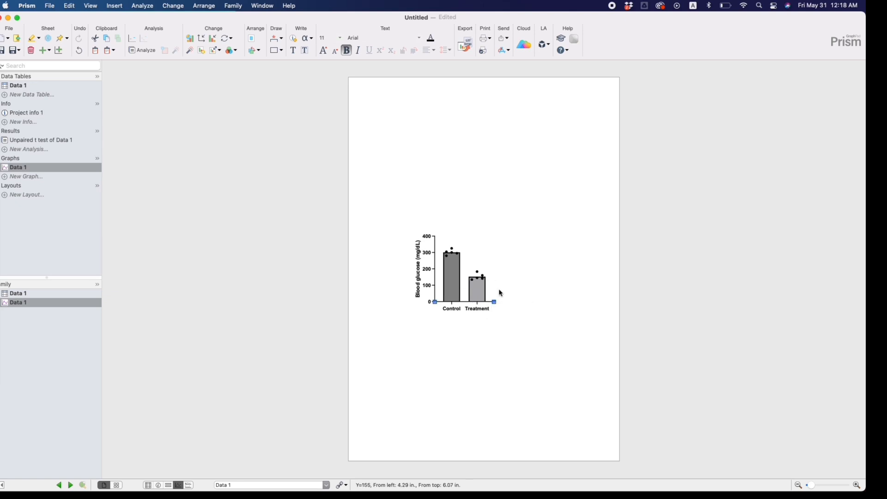
Set the bar fill color of the Control data set to Blue in the graph's formatting
left_click(474, 252)
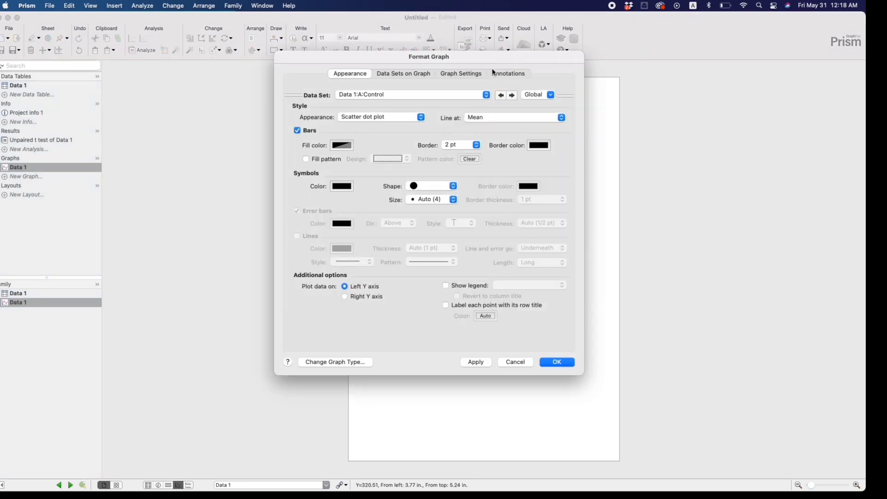
left_click_drag(361, 65, 259, 80)
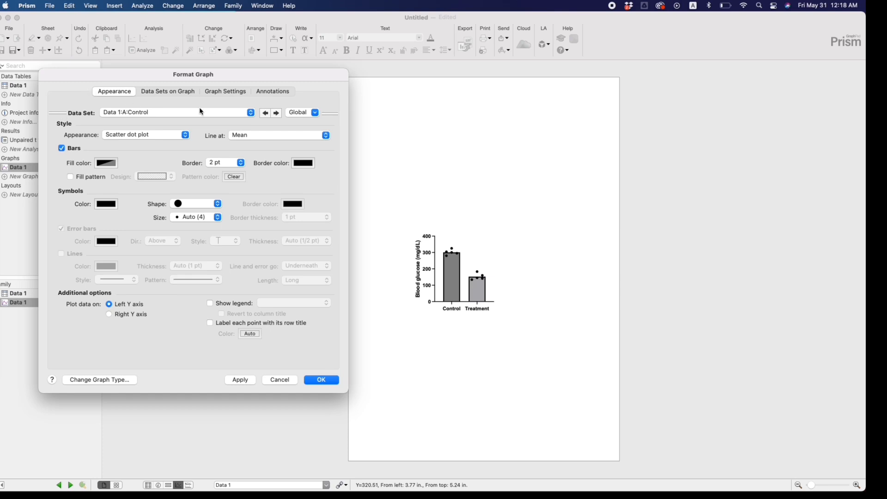
left_click(251, 113)
left_click(139, 112)
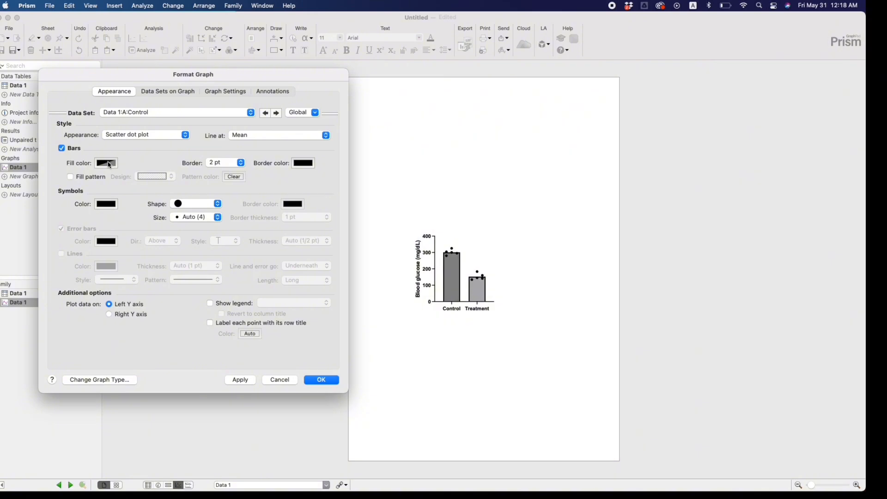
left_click(109, 164)
left_click(95, 298)
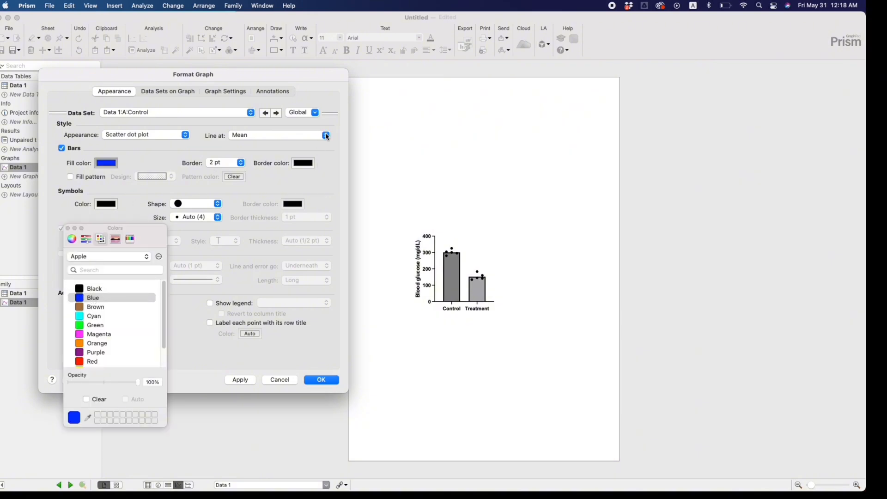
Set the bar fill color of the Treatment data set to Red and apply the graph formatting
left_click(251, 113)
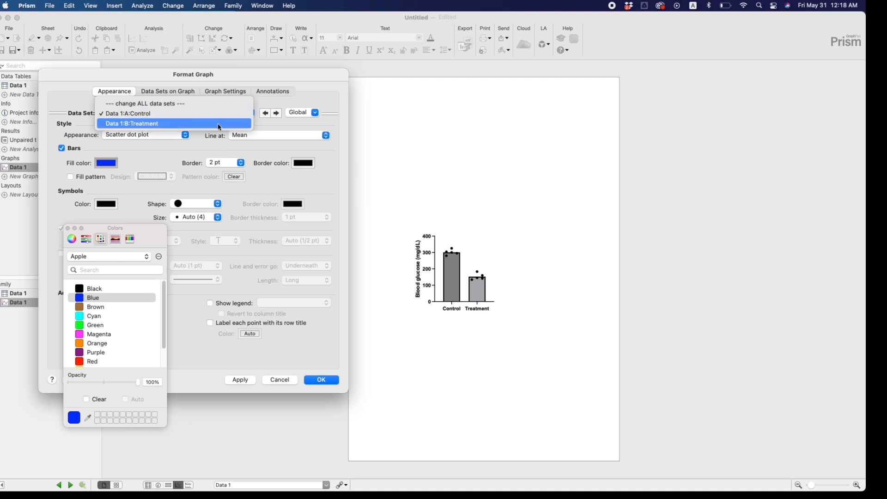
left_click(143, 124)
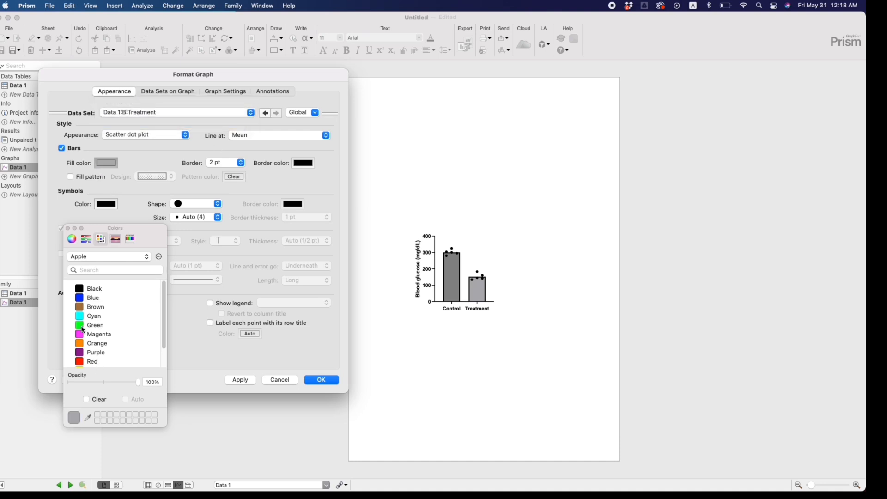
left_click(87, 362)
left_click(321, 379)
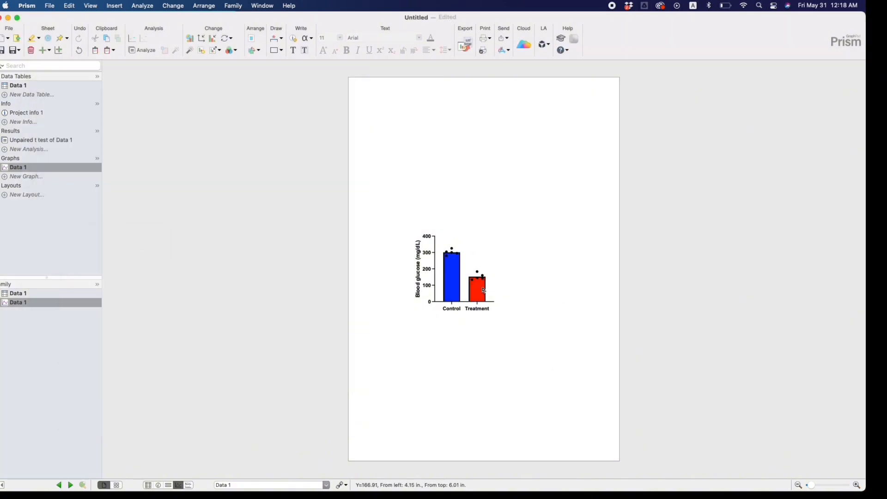
Add error bars to all data sets on the graph by plotting the line at Mean with SEM
double_click(465, 260)
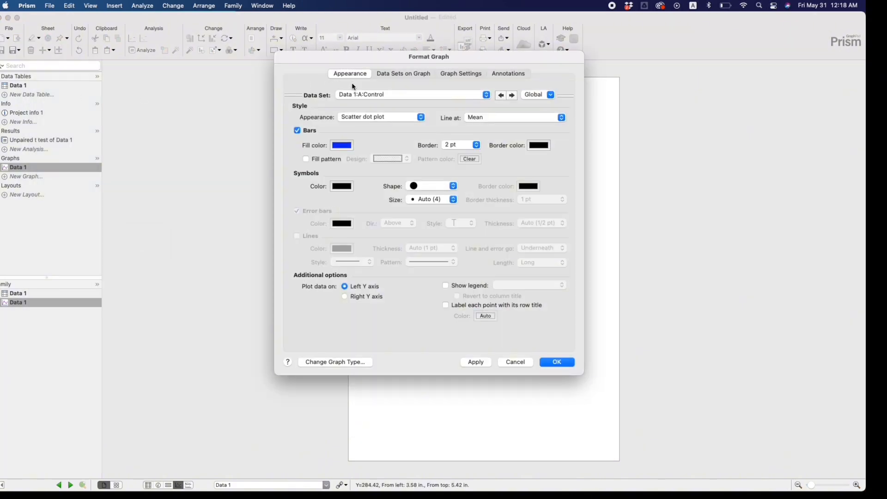
left_click_drag(437, 62, 213, 57)
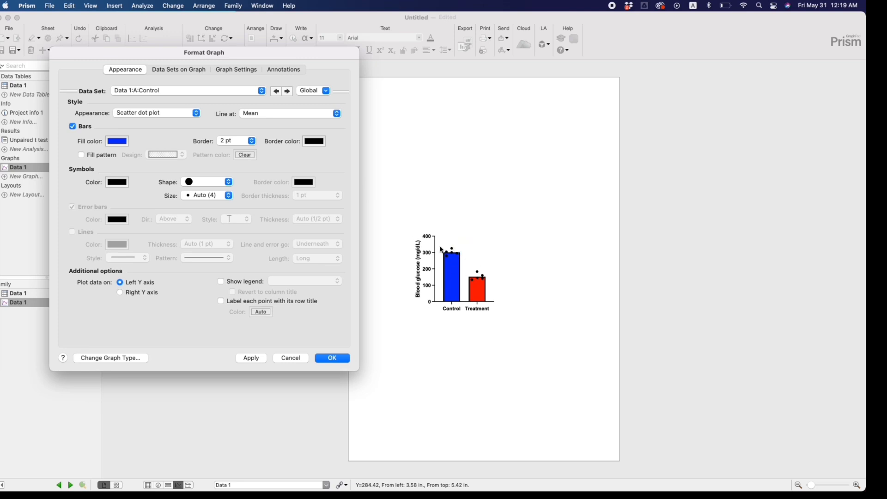
left_click(262, 91)
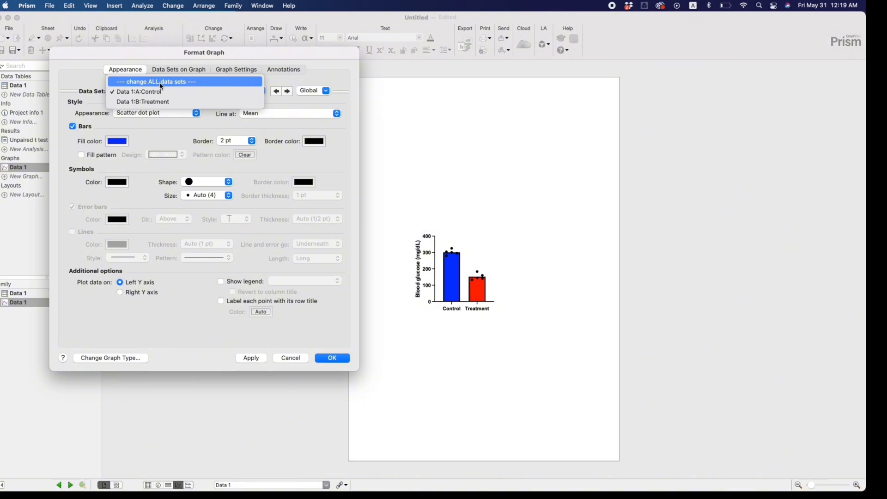
left_click(202, 86)
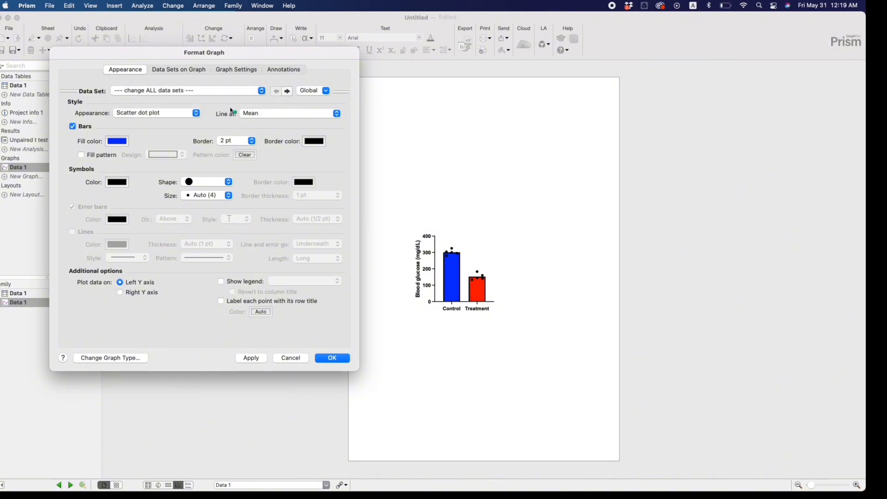
left_click(338, 115)
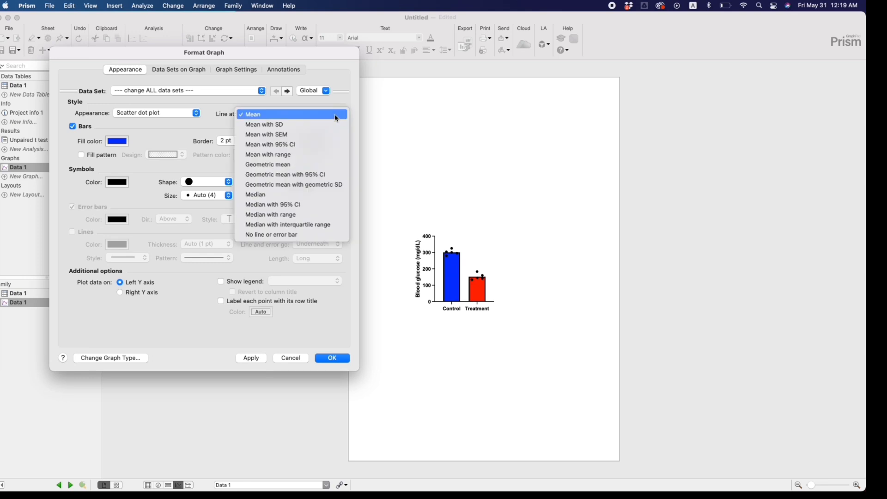
left_click(281, 135)
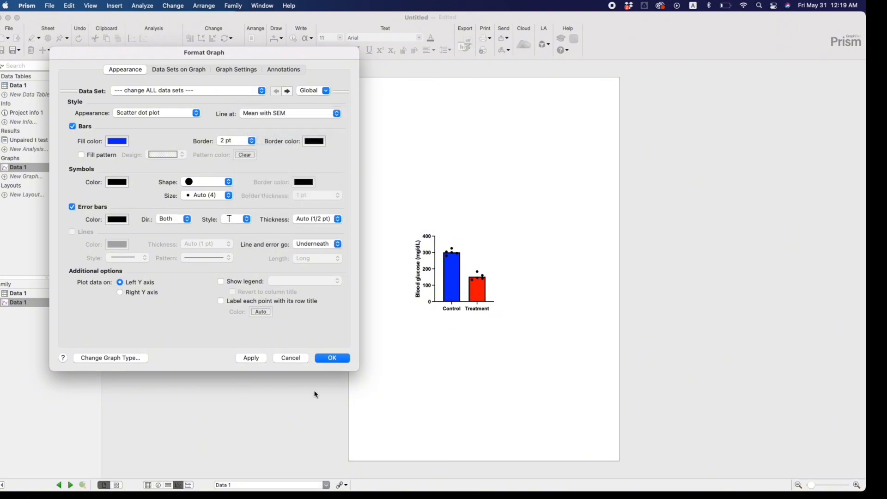
left_click(339, 359)
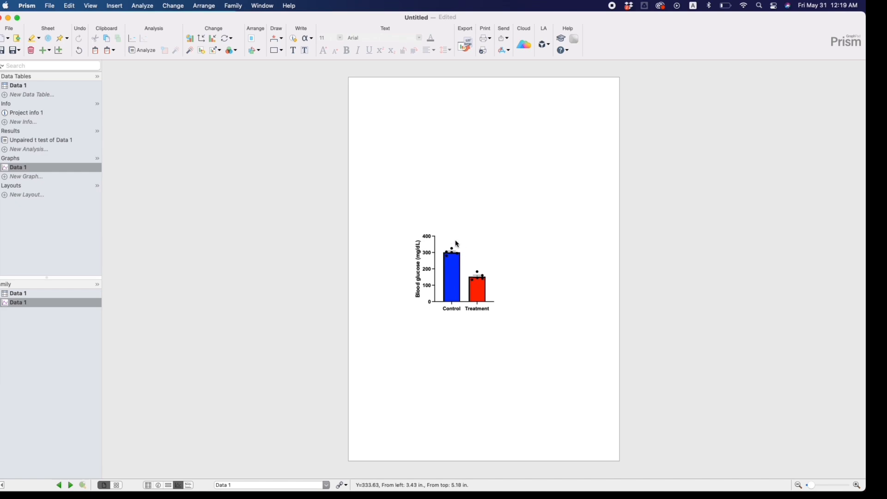
Check the P value summary in the unpaired t test results and add the pairwise significance bracket between Control and Treatment on the Data 1 graph
mouse_move(450, 259)
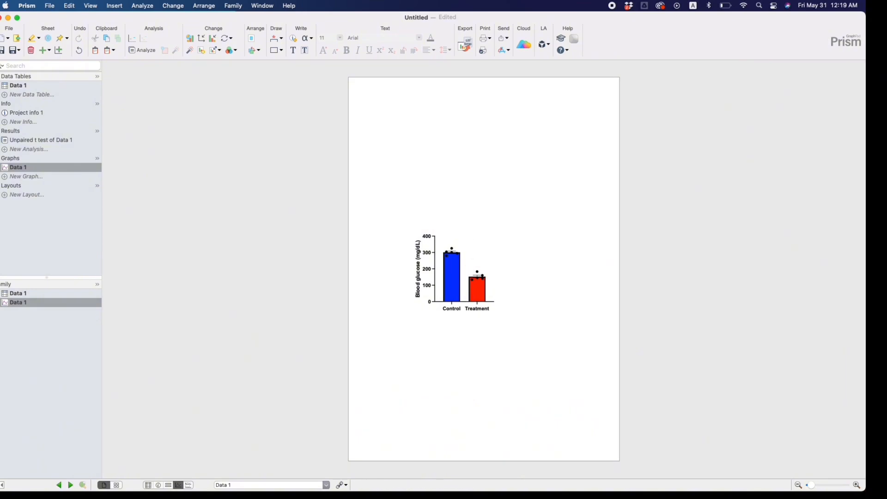
left_click(50, 141)
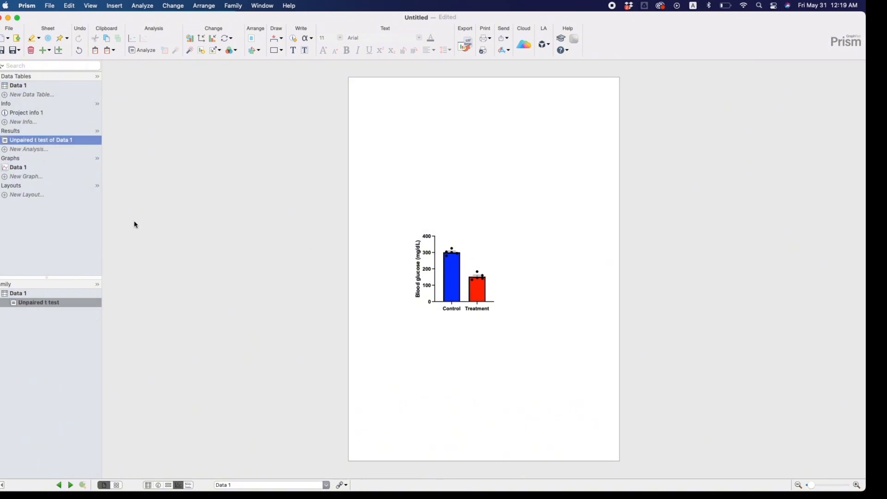
left_click(141, 69)
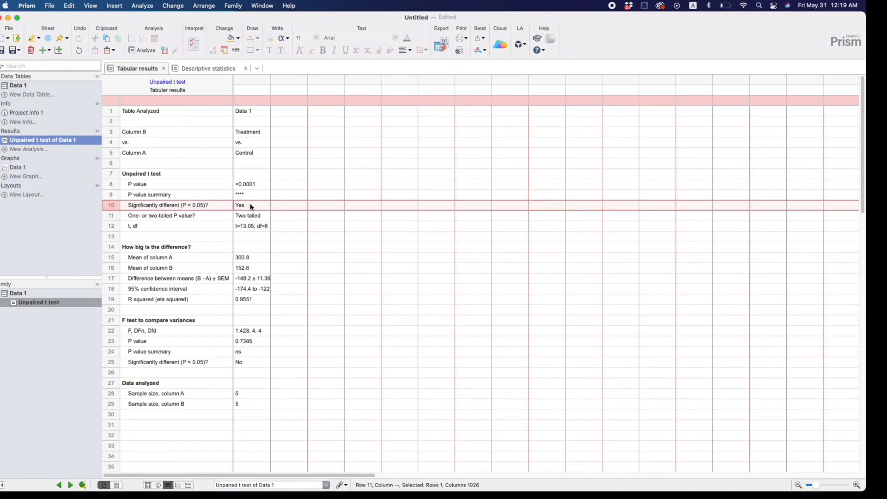
left_click(112, 198)
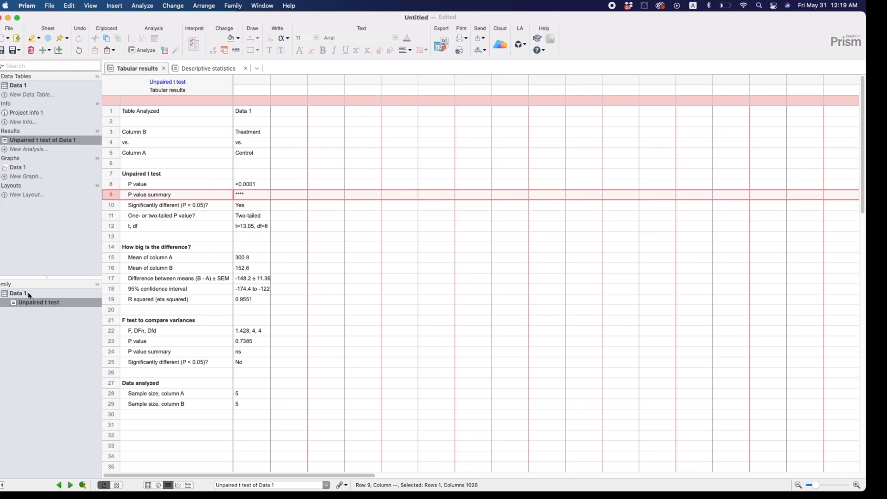
left_click(22, 169)
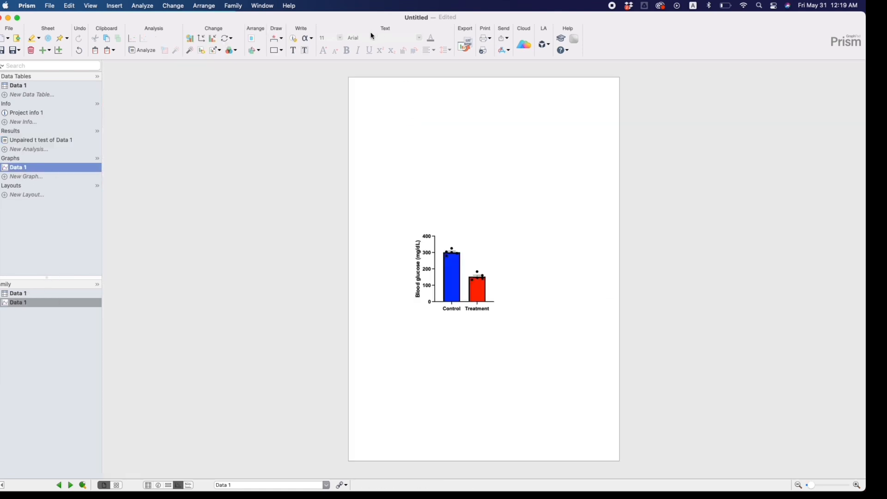
left_click(274, 41)
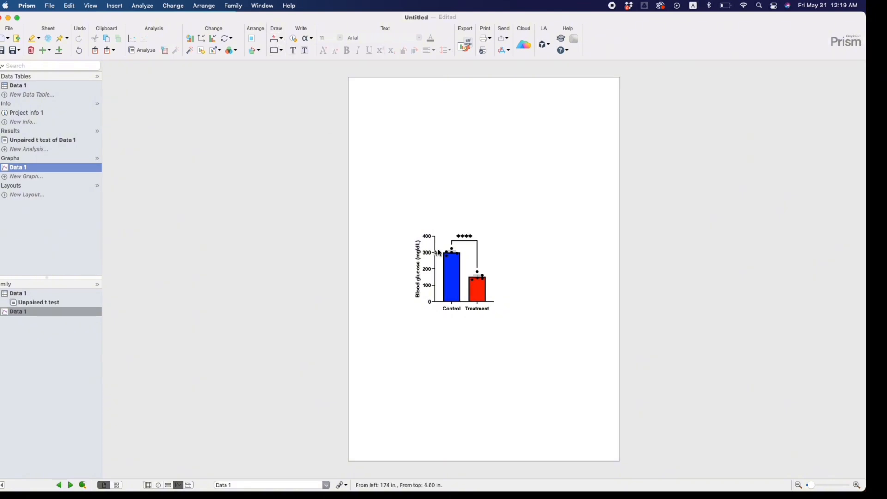